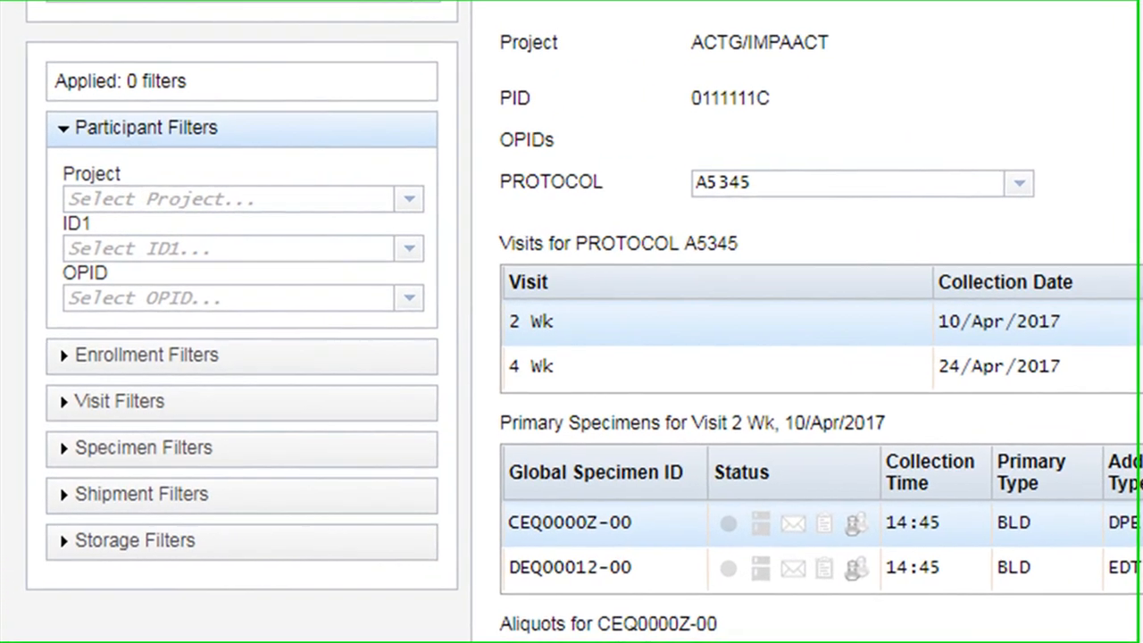
Step: Expand the enrollment, visit, specimen, shipment and storage filter groups to examine the fields each one offers
mouse_move(599, 157)
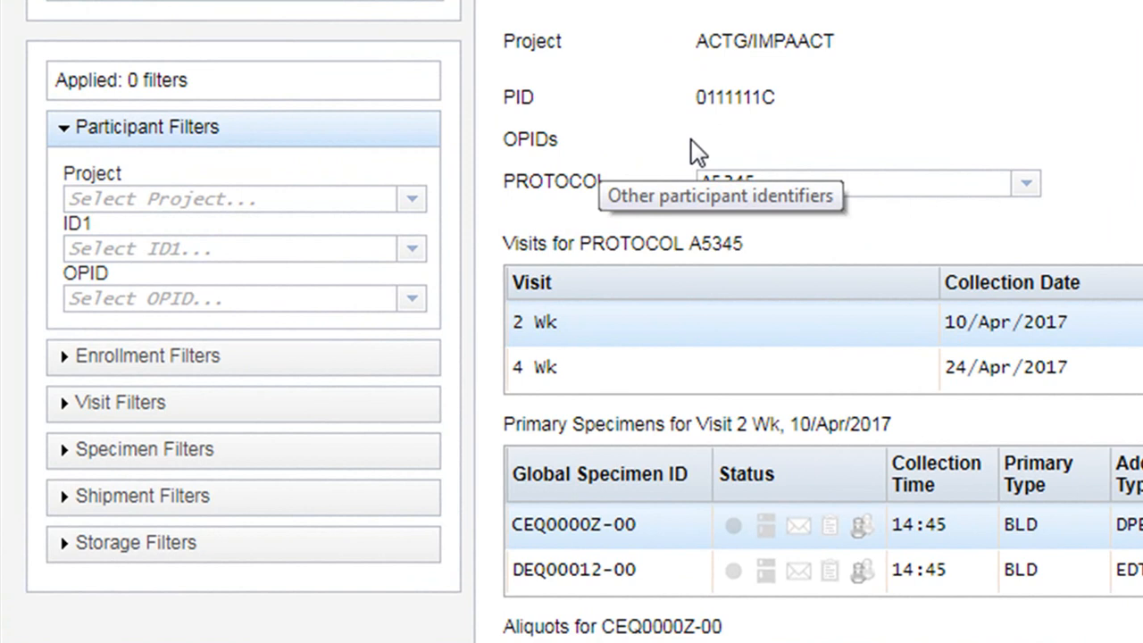
left_click(412, 362)
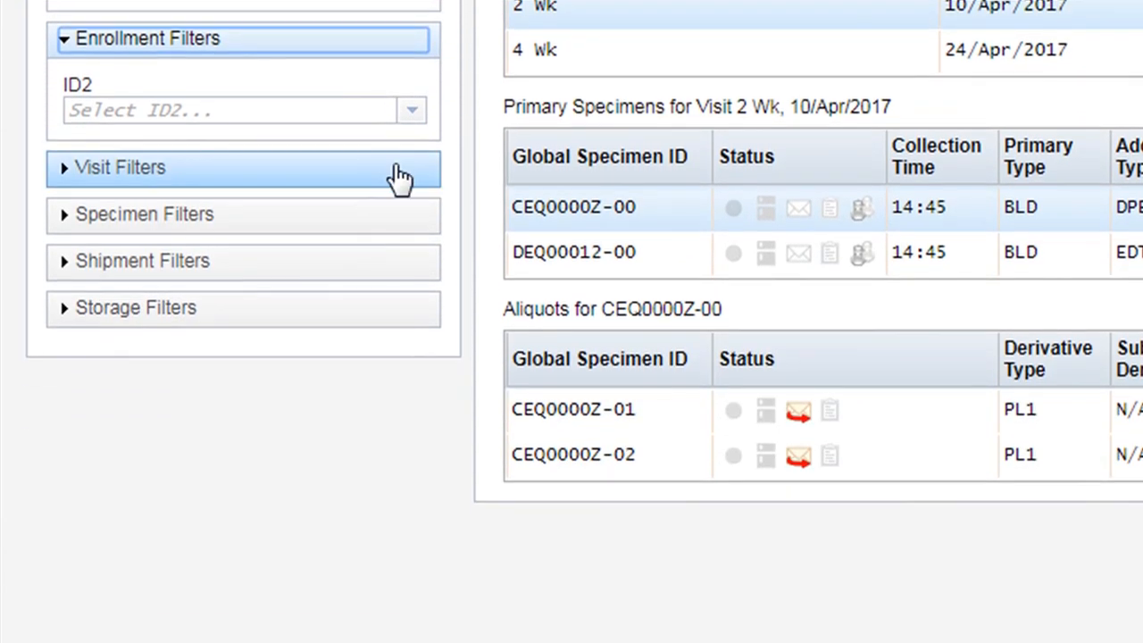
left_click(393, 485)
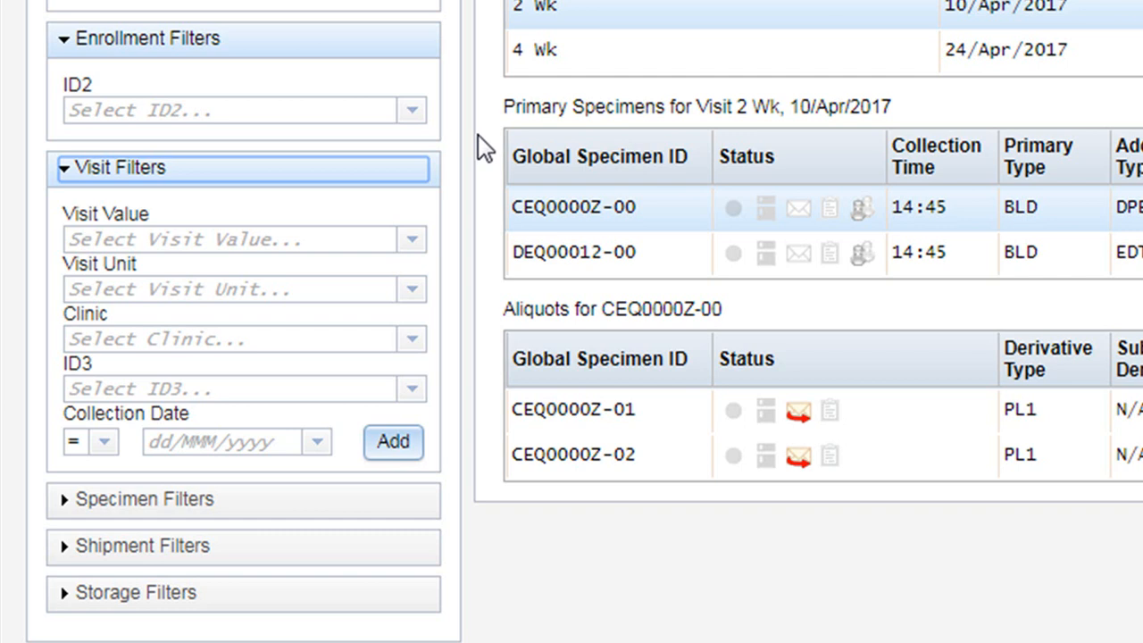
left_click(295, 509)
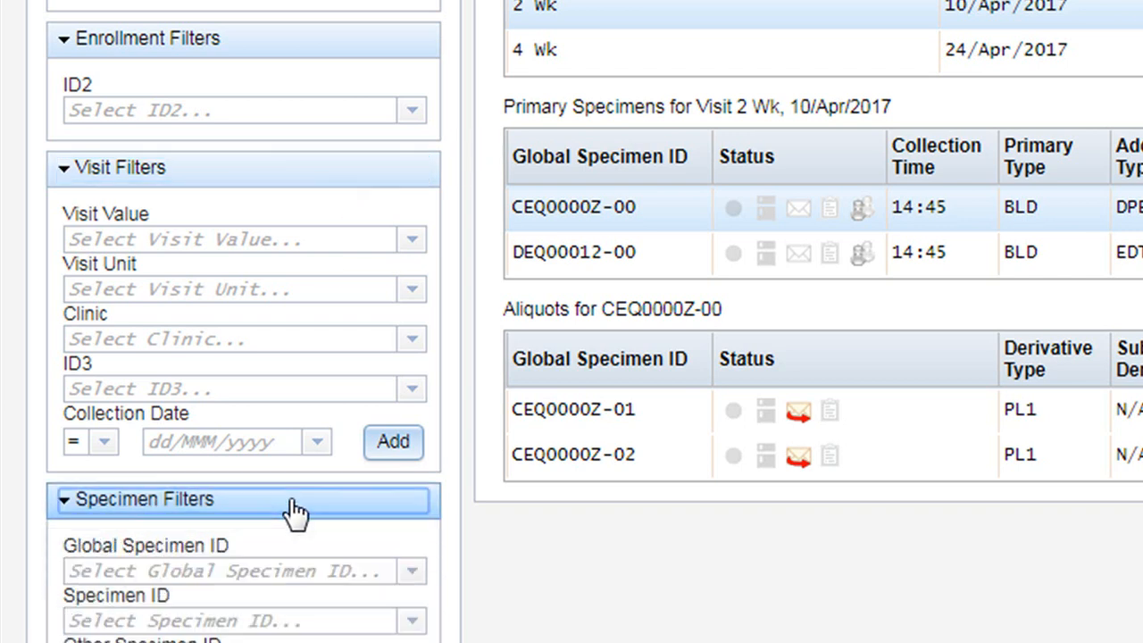
scroll(437, 562, "down", 8)
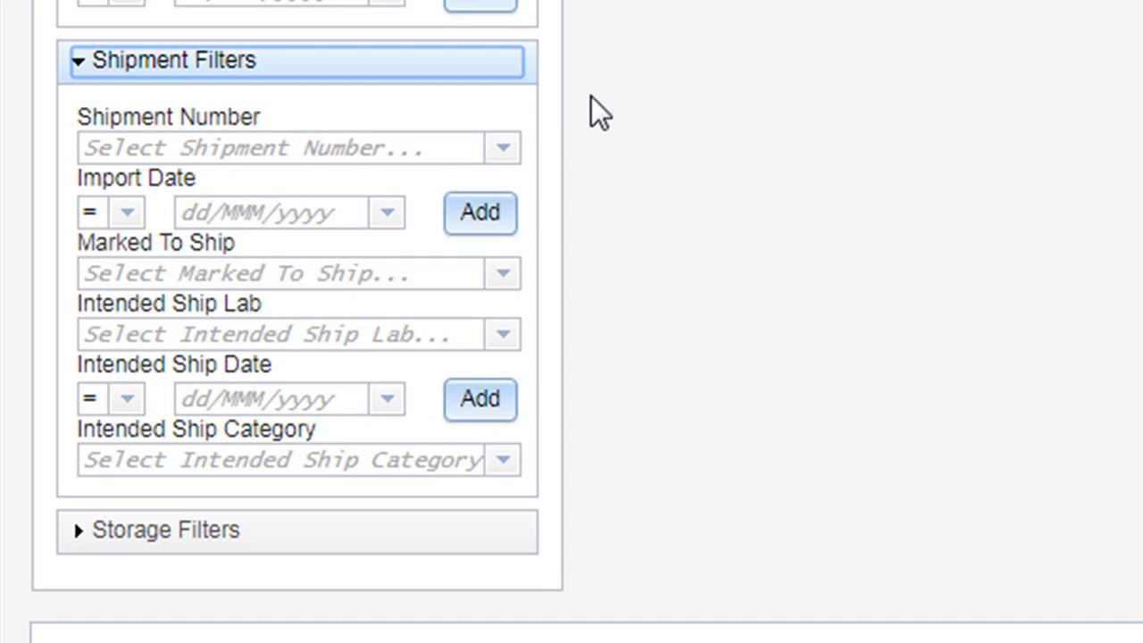
left_click(477, 540)
scroll(528, 527, "down", 4)
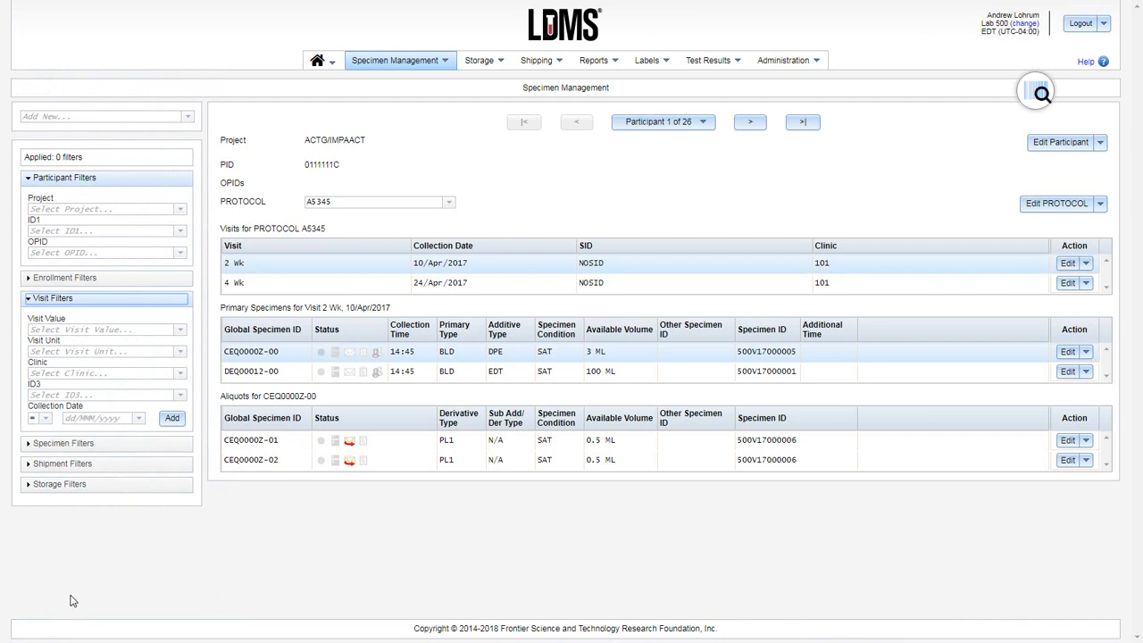
Step: Filter the visits by a collection date equal to 28/Mar/2018
left_click(139, 420)
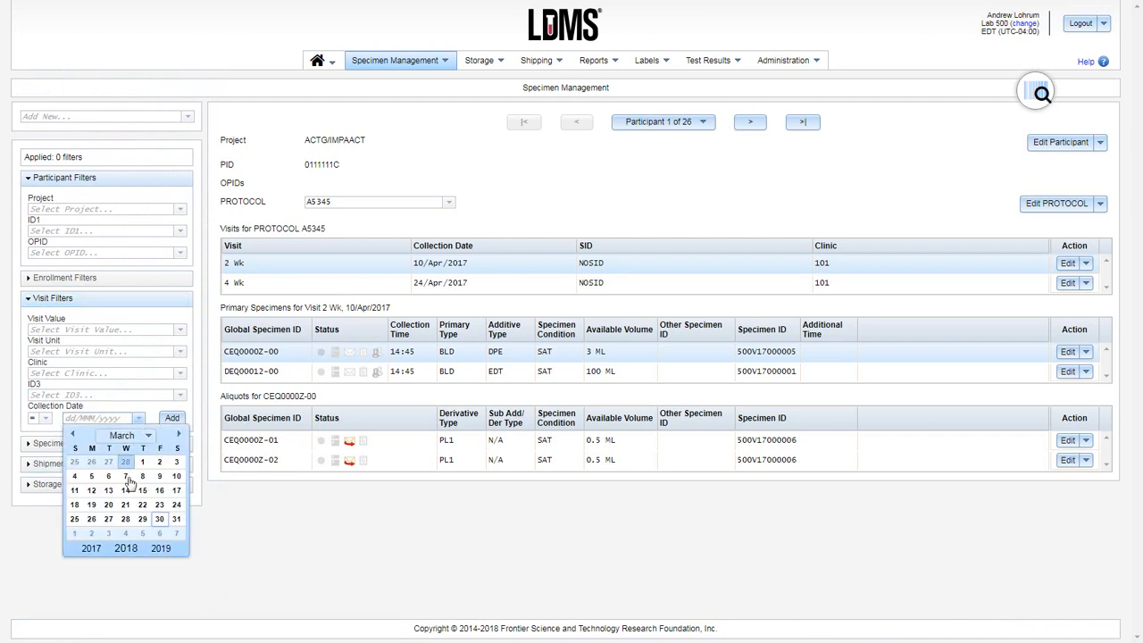
left_click(125, 521)
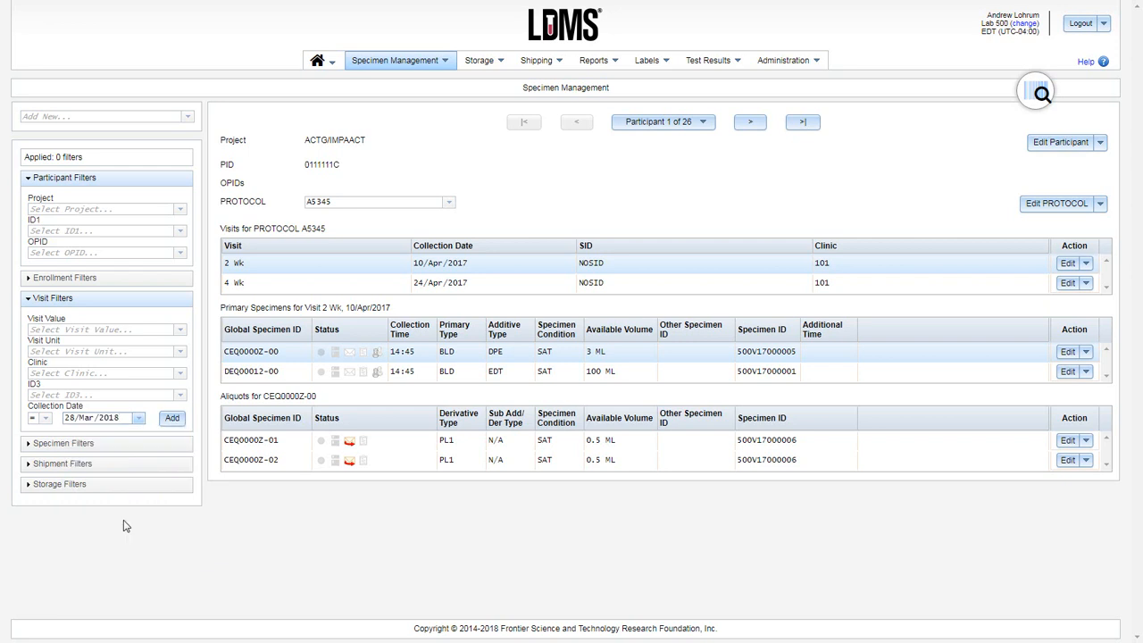
left_click(172, 418)
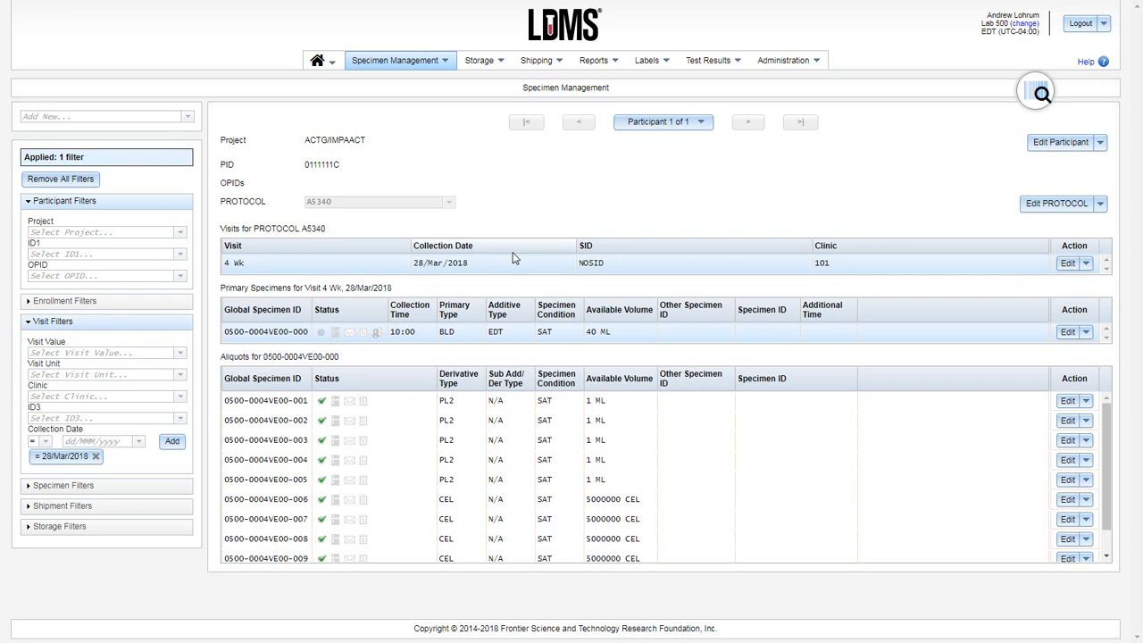
Step: Add a specimen filter that limits the aliquots to derivative type CEL
left_click(102, 488)
scroll(104, 486, "down", 3)
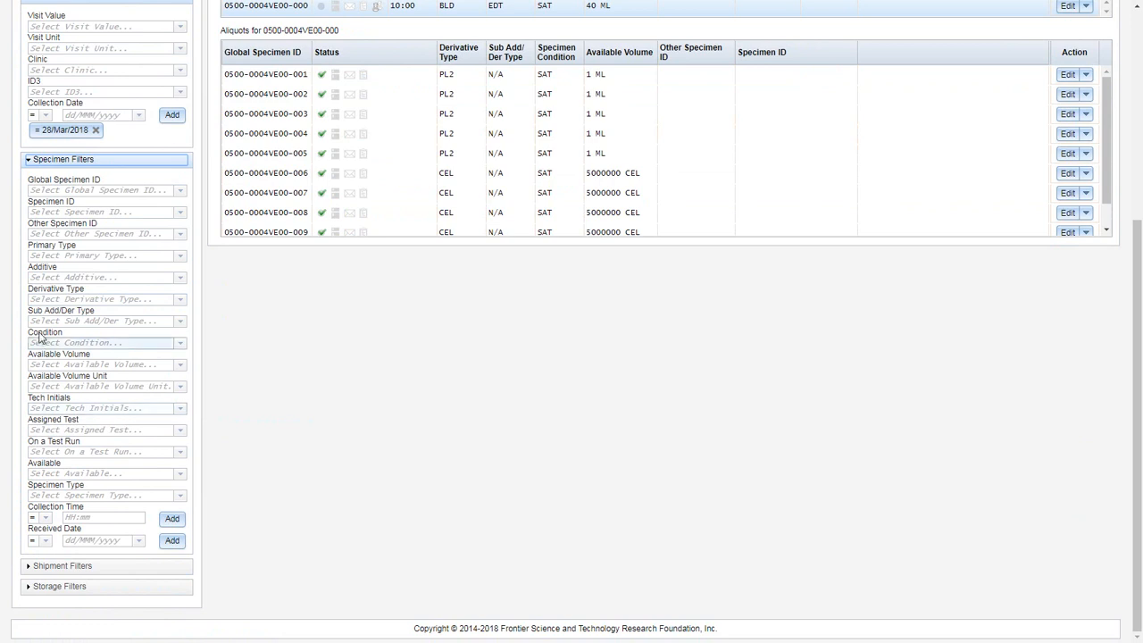
left_click(43, 300)
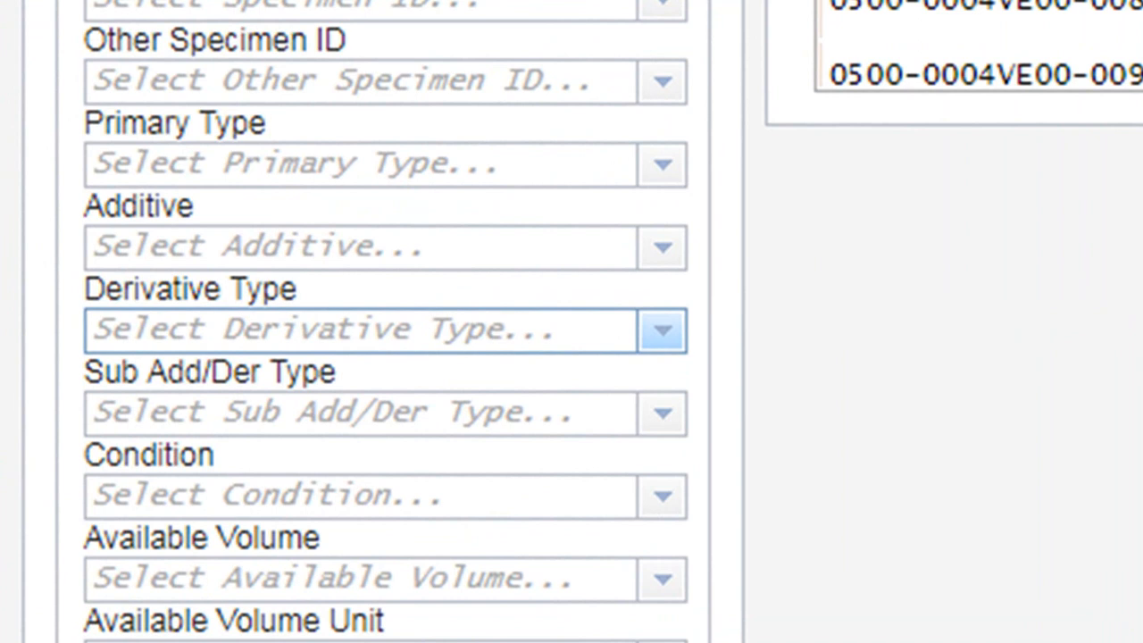
type("cel")
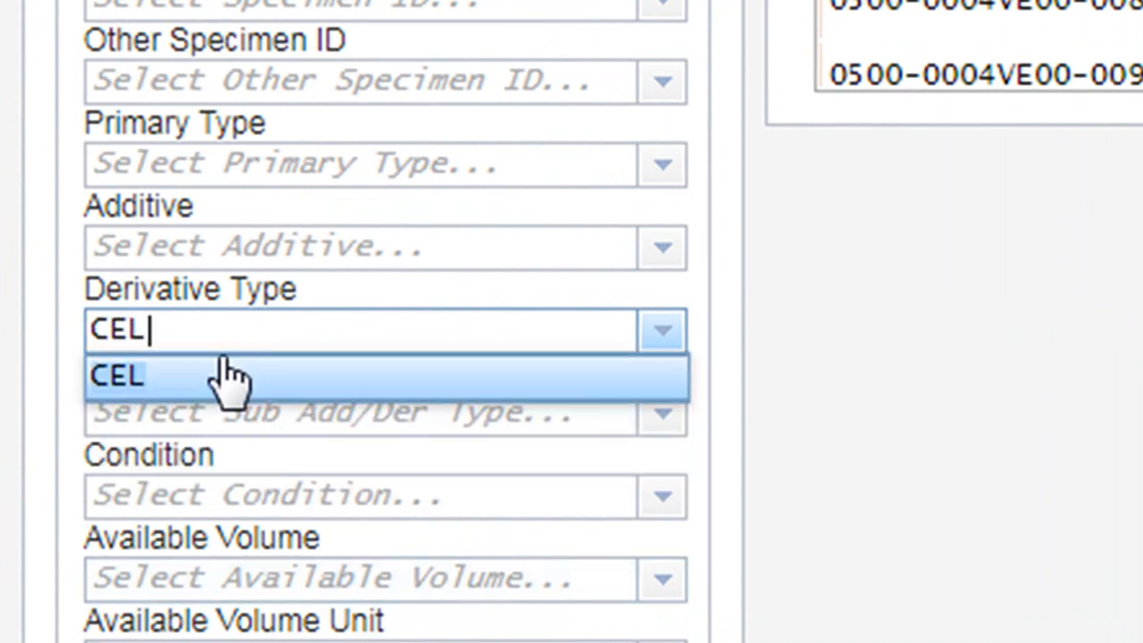
left_click(150, 384)
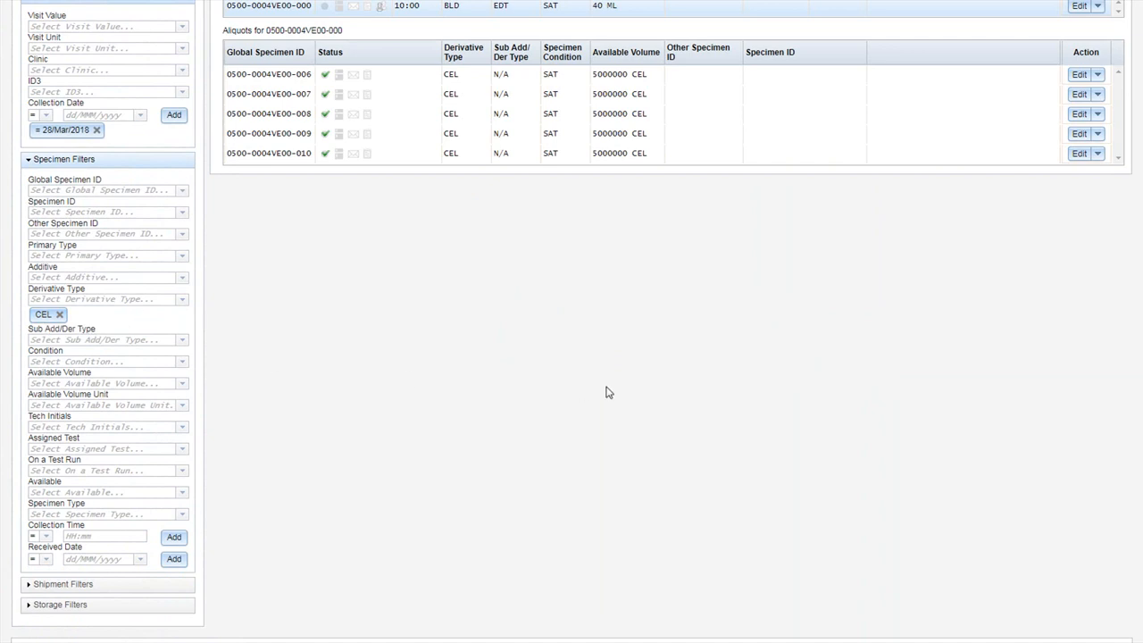
scroll(637, 399, "up", 4)
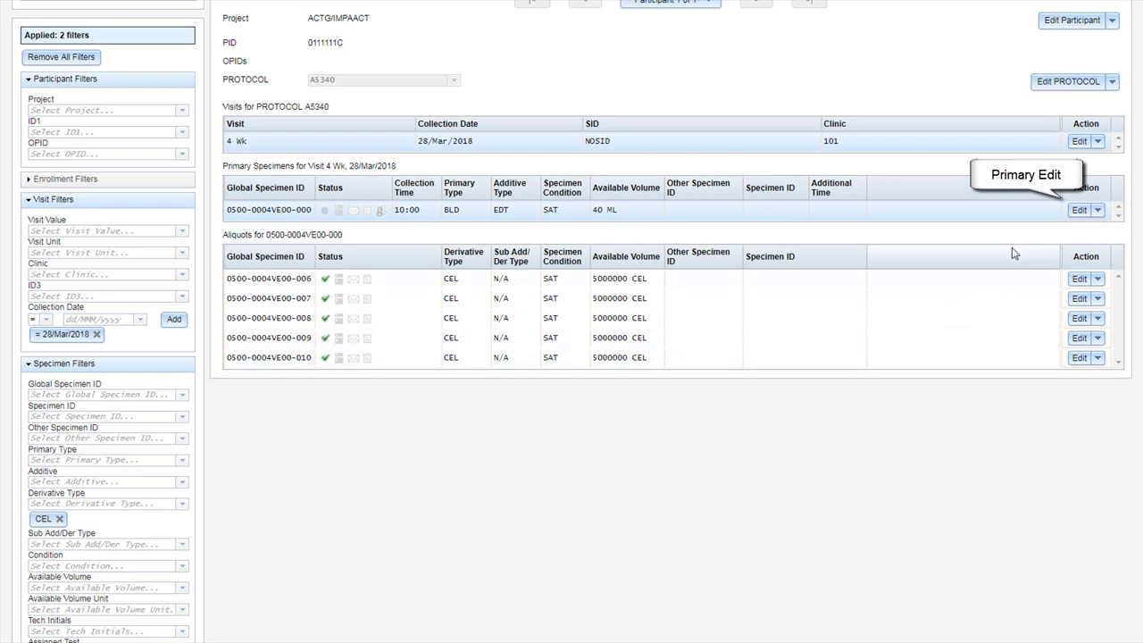
Step: Edit the BLD primary specimen, entering the processing technician's initials and setting the processing time to 10:35
left_click(1079, 211)
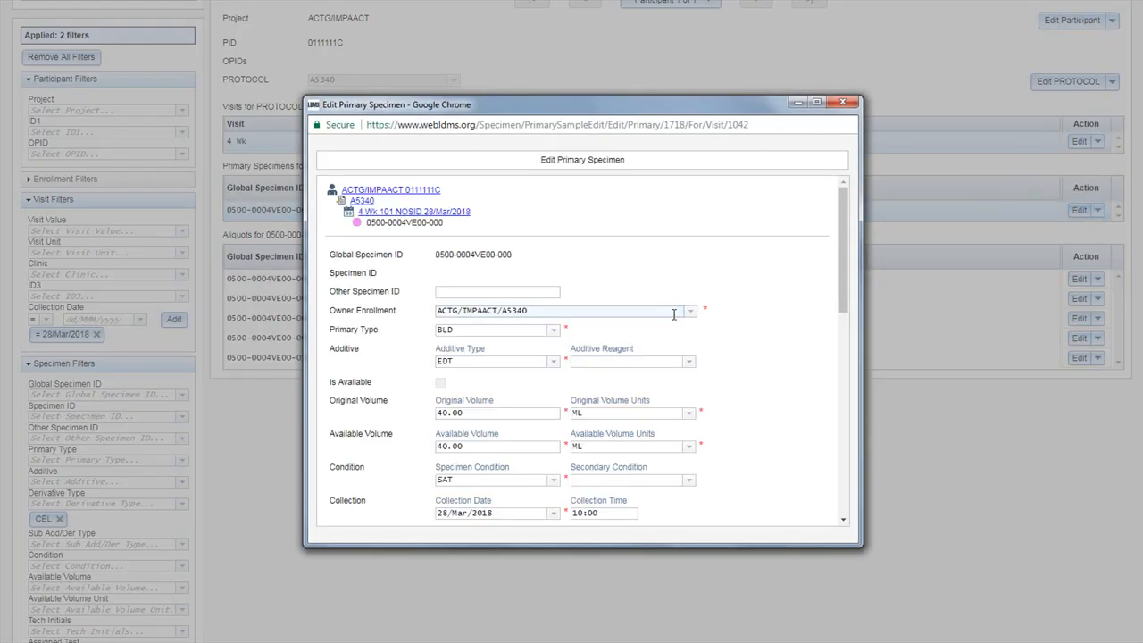
scroll(674, 313, "down", 3)
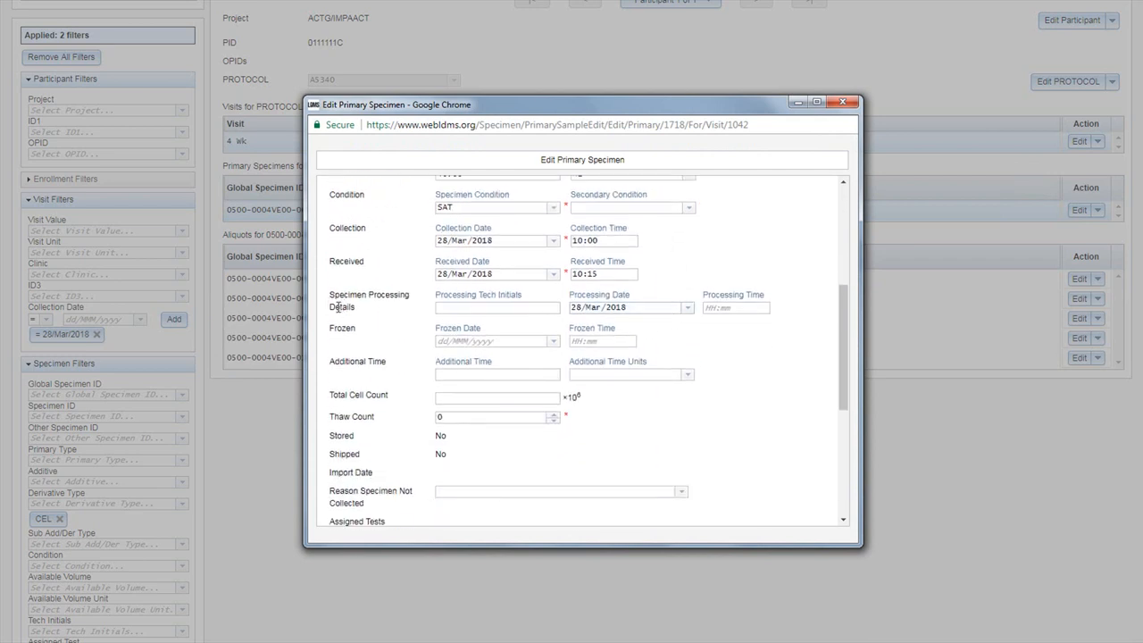
left_click(499, 307)
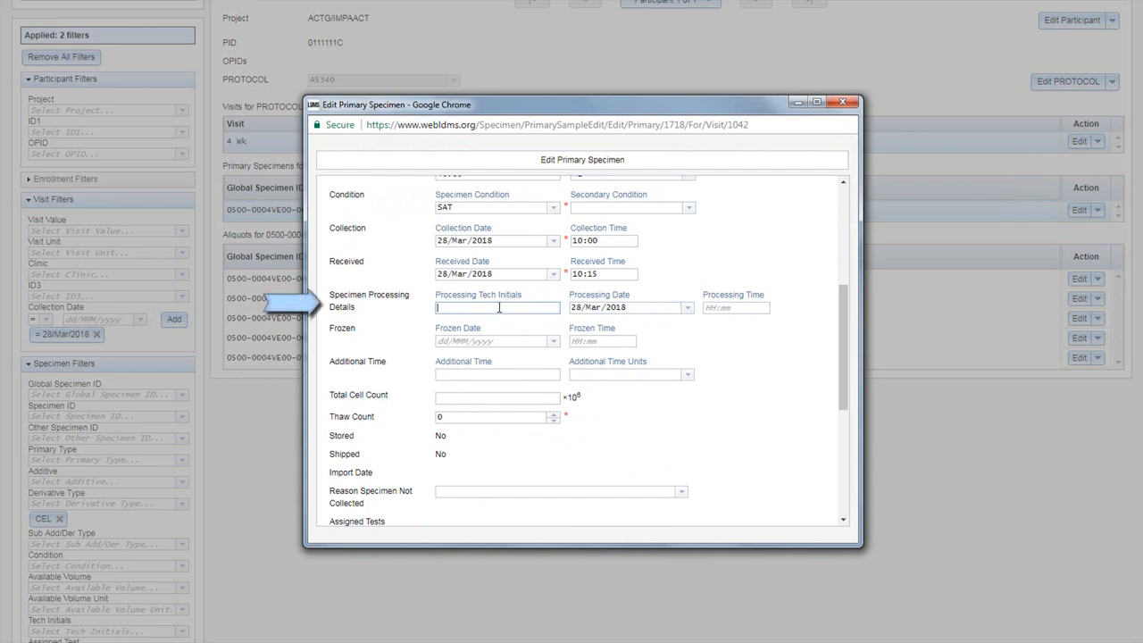
type("AL")
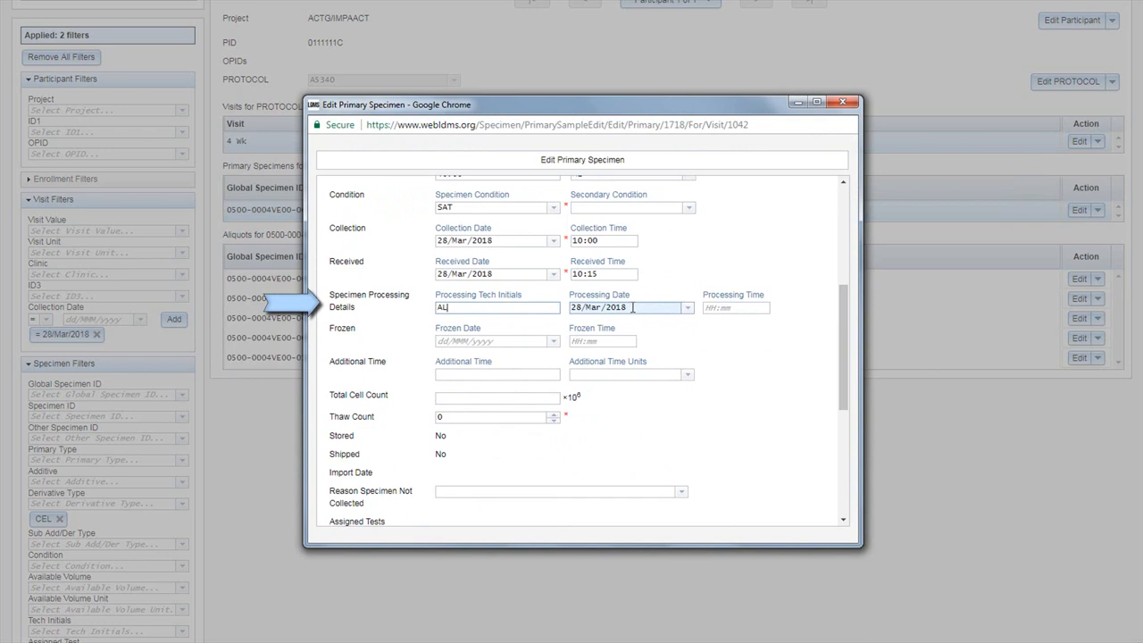
left_click(706, 308)
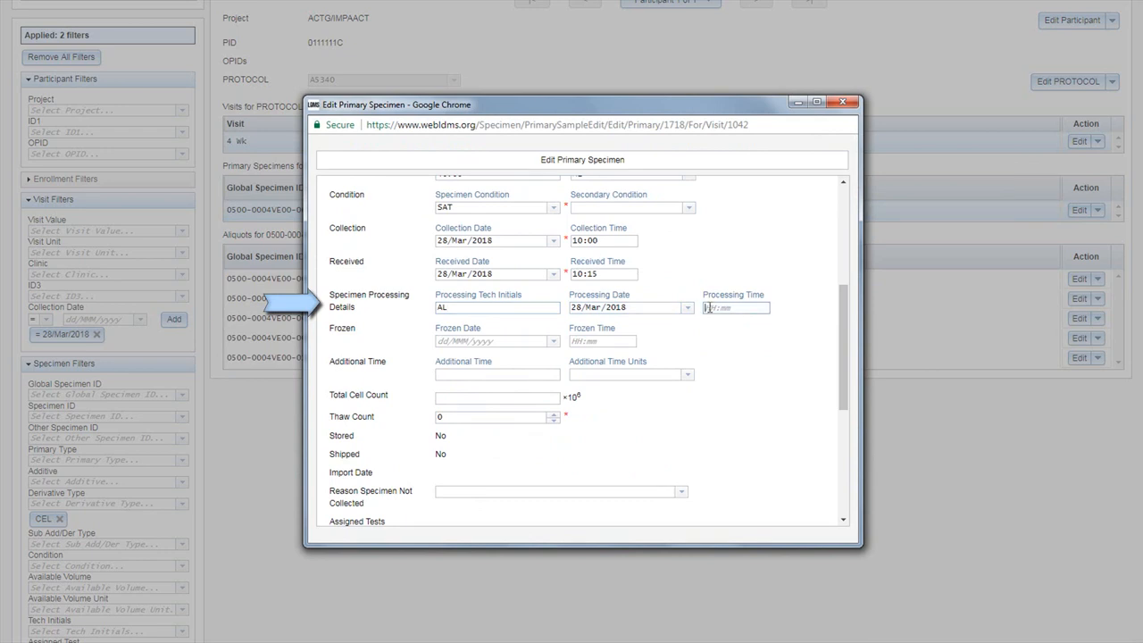
type("10:35")
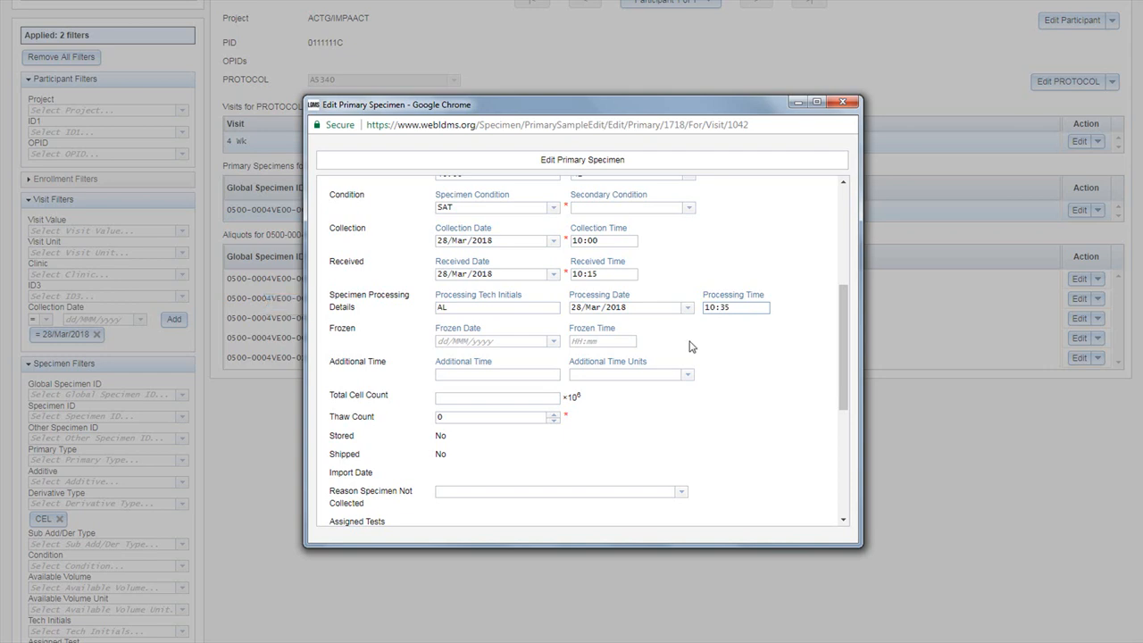
Step: Set the primary specimen's total cell count to 25 ×10^6 and save, cascading the processing tech to all its aliquots
left_click(503, 395)
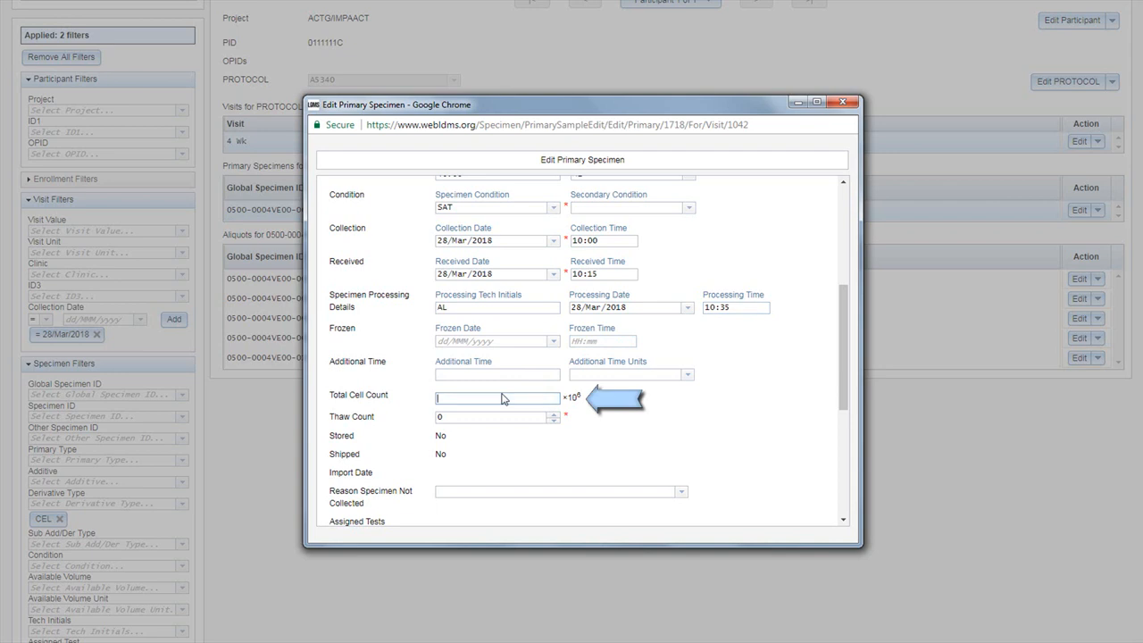
type("25")
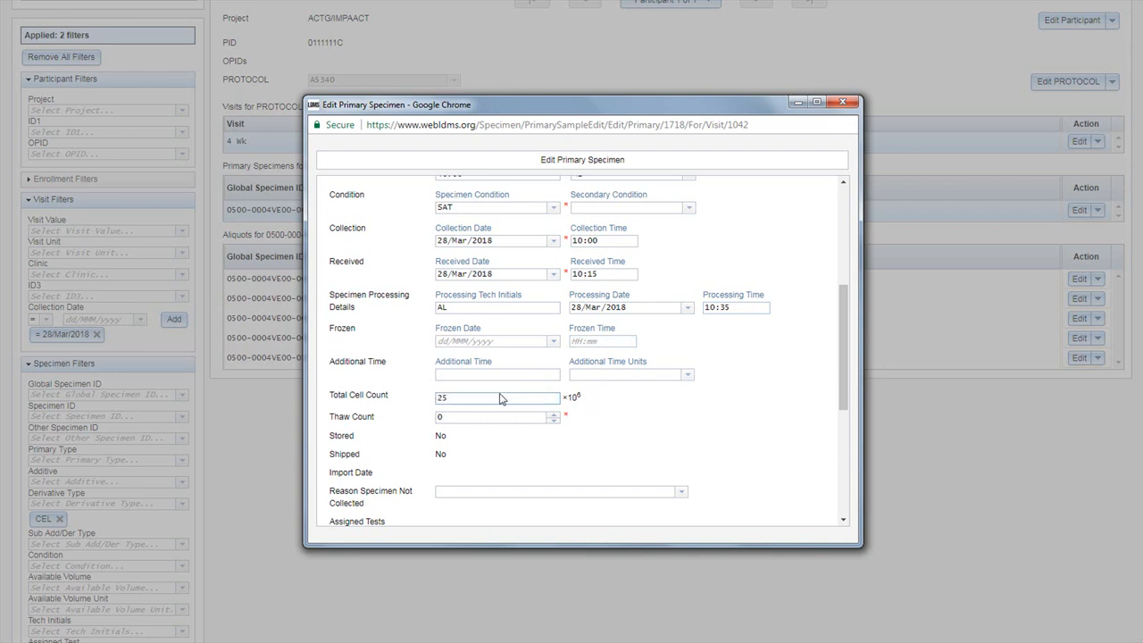
scroll(473, 384, "down", 4)
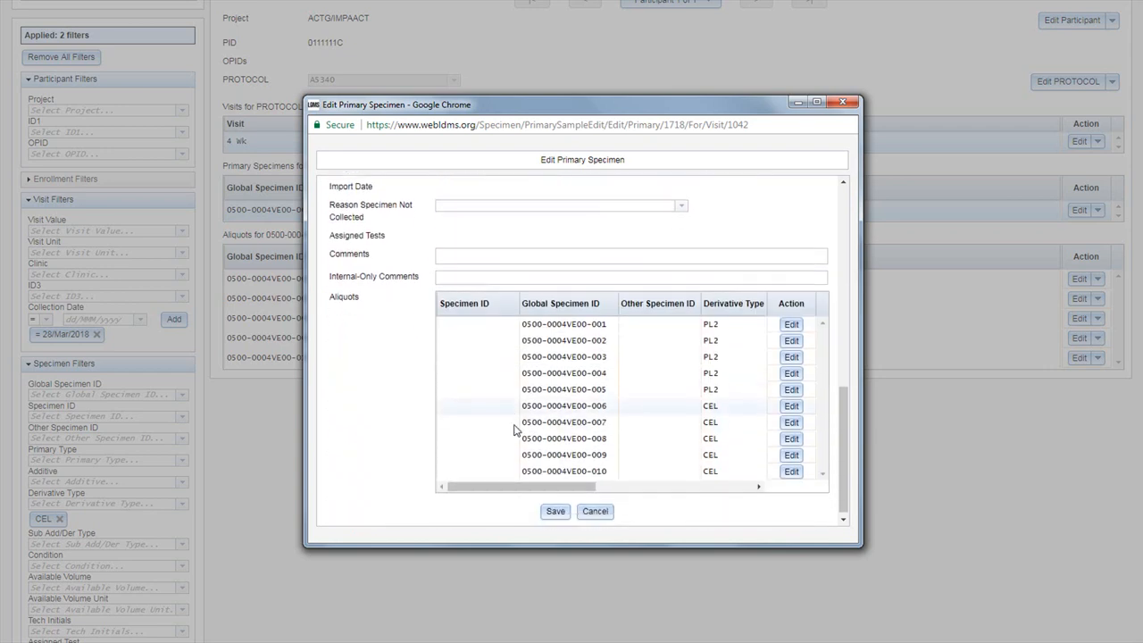
left_click(553, 507)
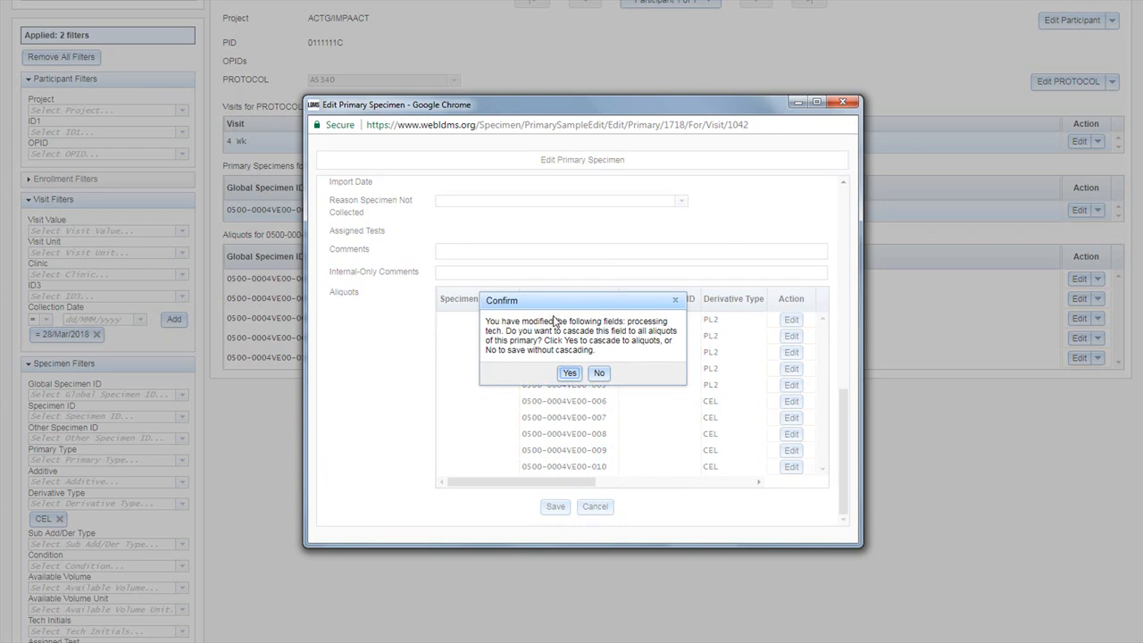
left_click(570, 374)
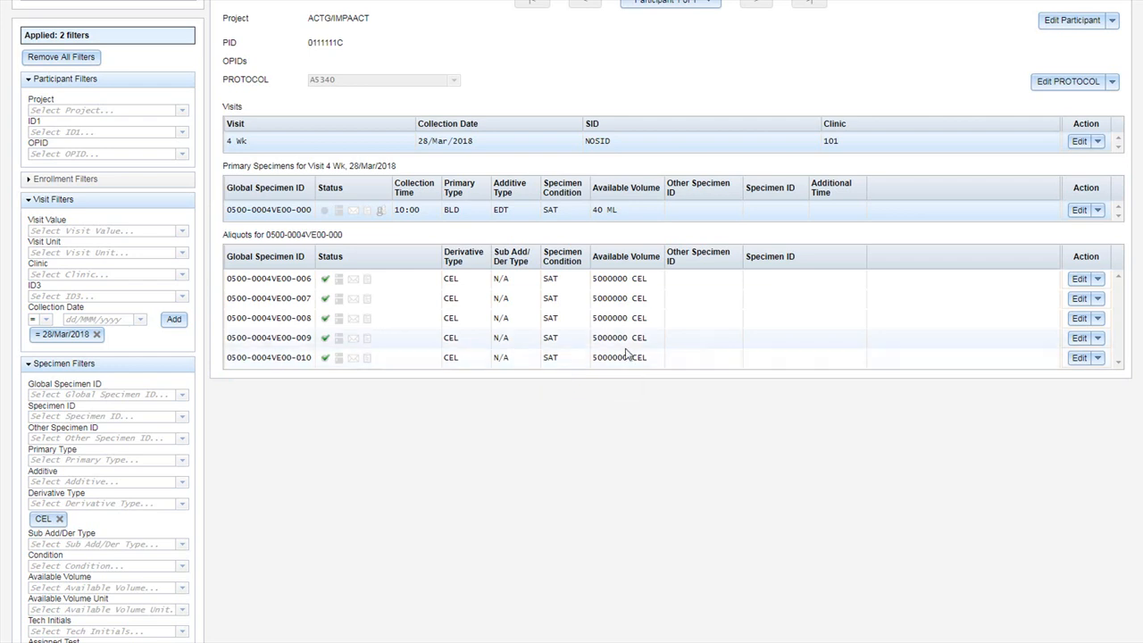
Step: Set the frozen time of the CEL aliquot ending in 006 to 11:00 and save it
left_click(1078, 281)
scroll(652, 371, "down", 1)
scroll(652, 371, "down", 3)
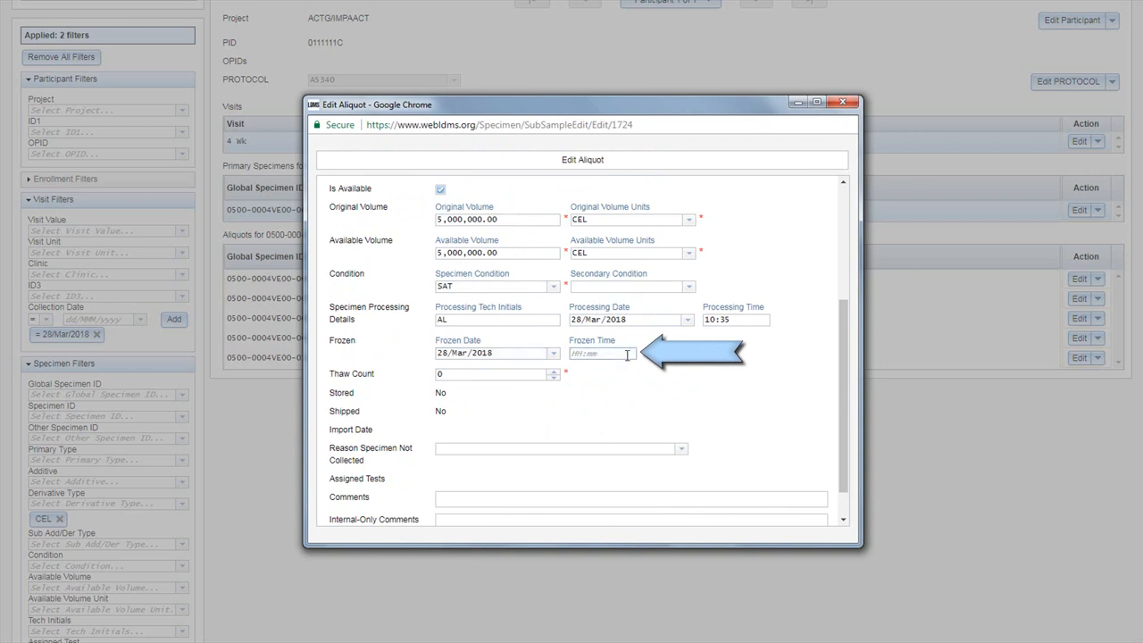
type("11:")
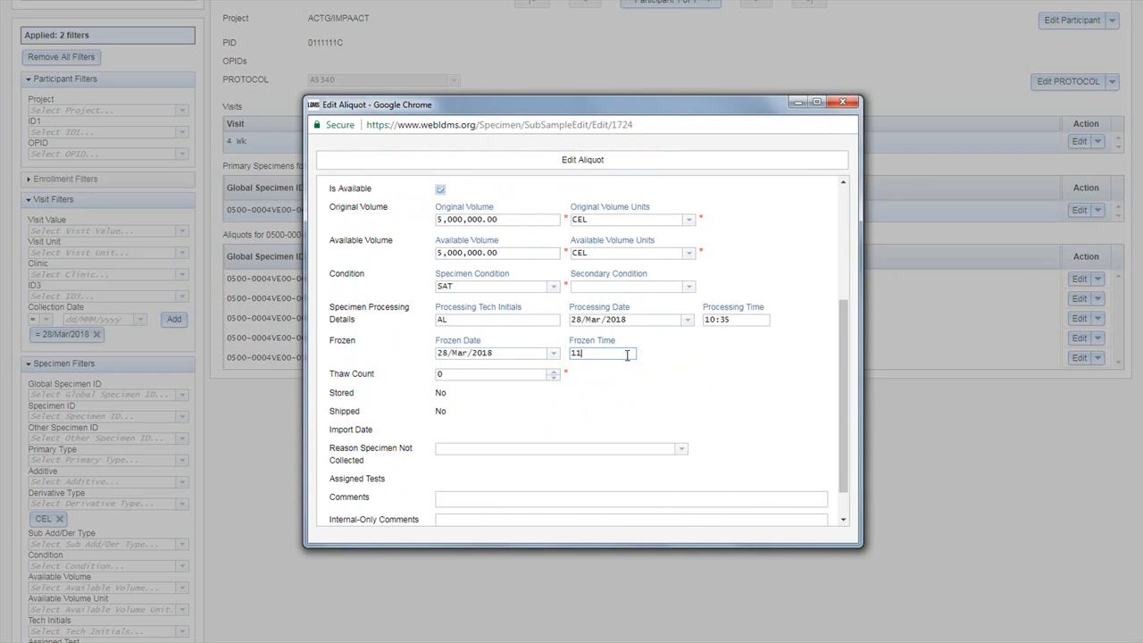
type("00")
scroll(628, 356, "down", 1)
left_click(556, 508)
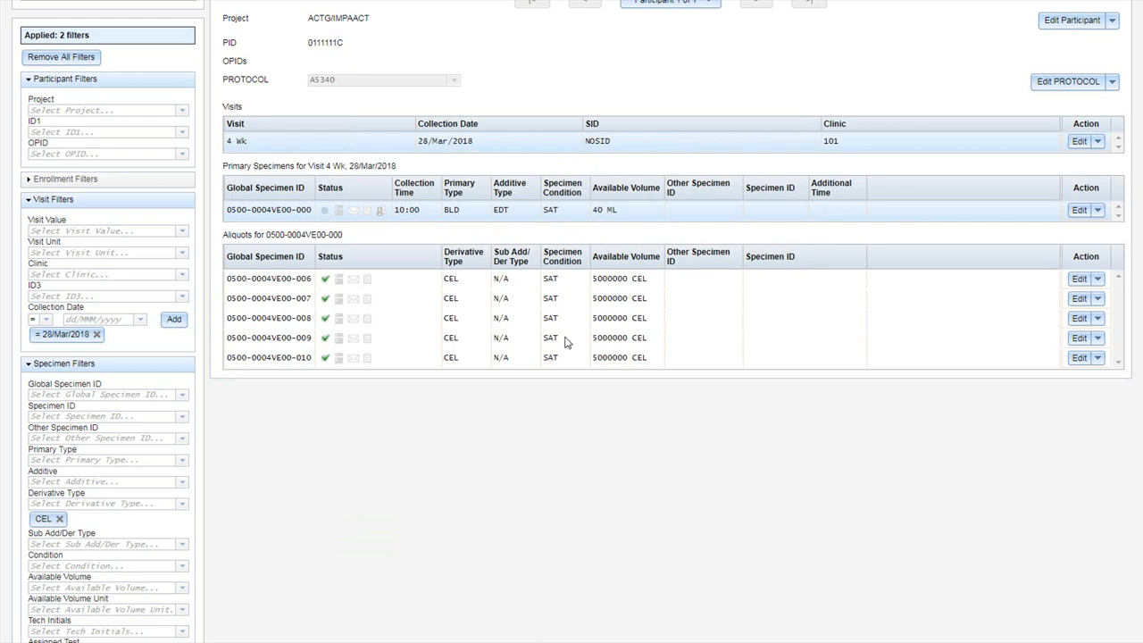
Step: Edit the CEL aliquots ending in 007 through 010 together, setting their frozen time to 11:00, and save
left_click(548, 299)
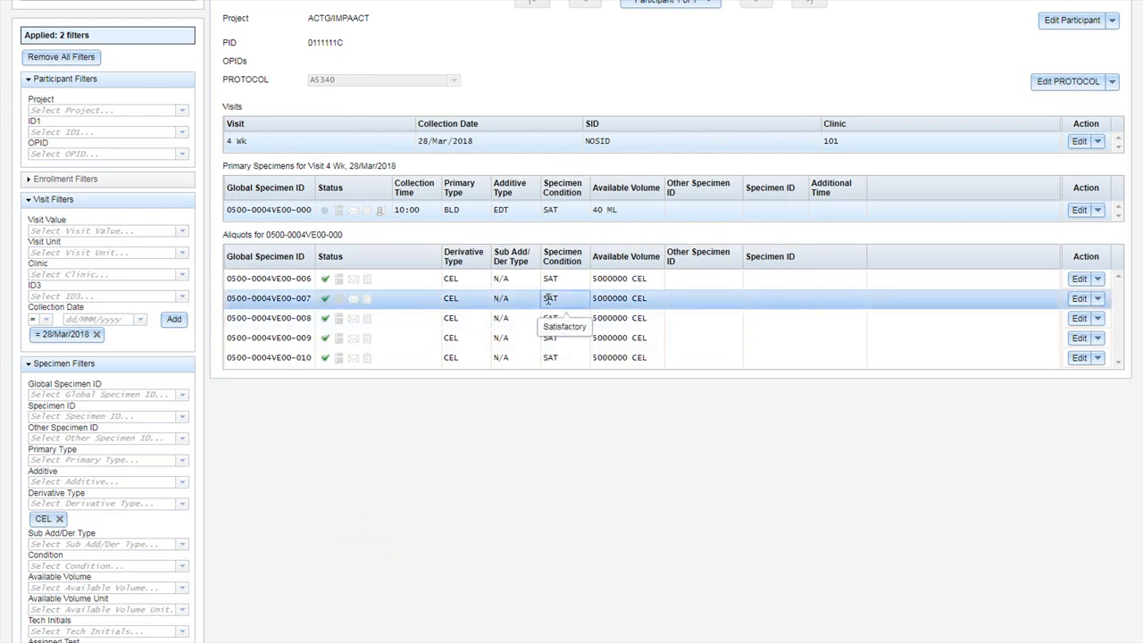
left_click(539, 362, "shift")
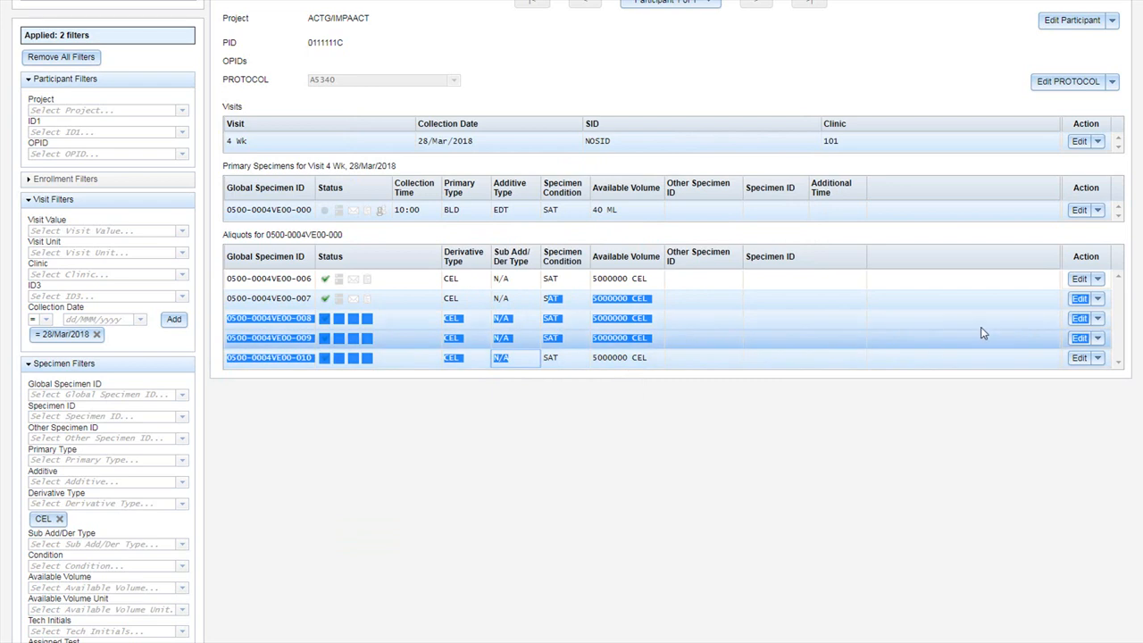
left_click(1078, 300)
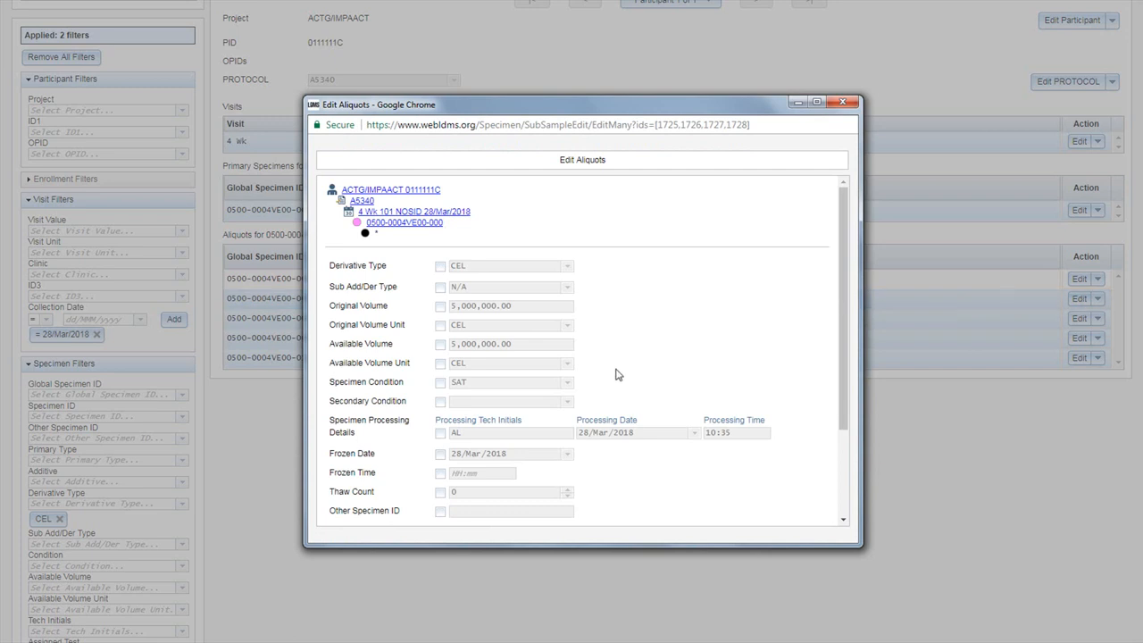
scroll(616, 375, "down", 2)
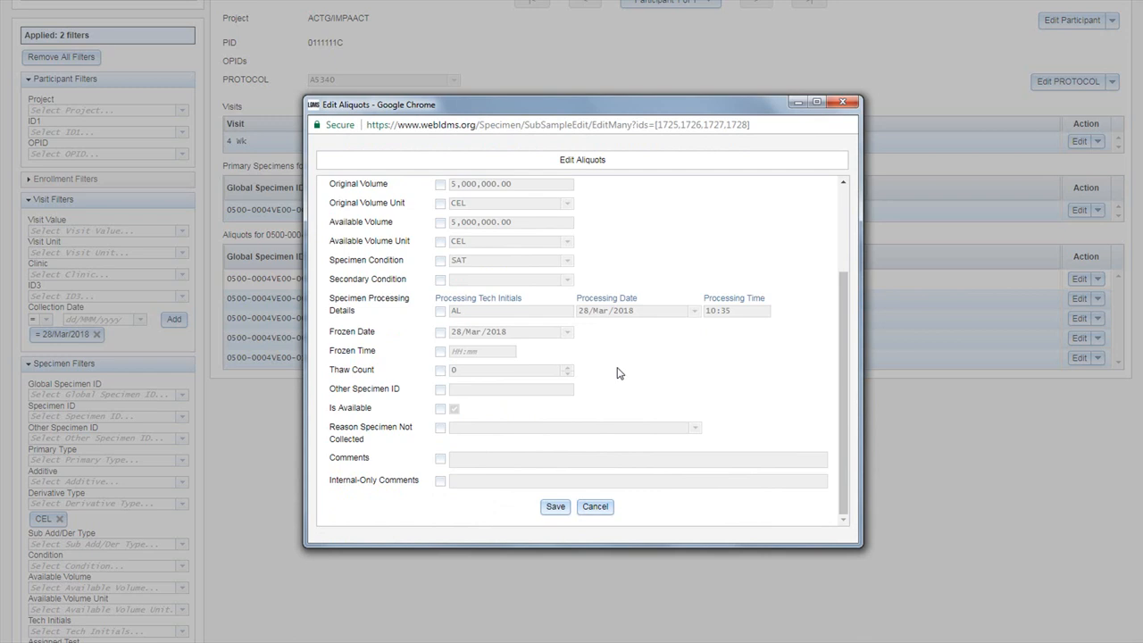
left_click(440, 354)
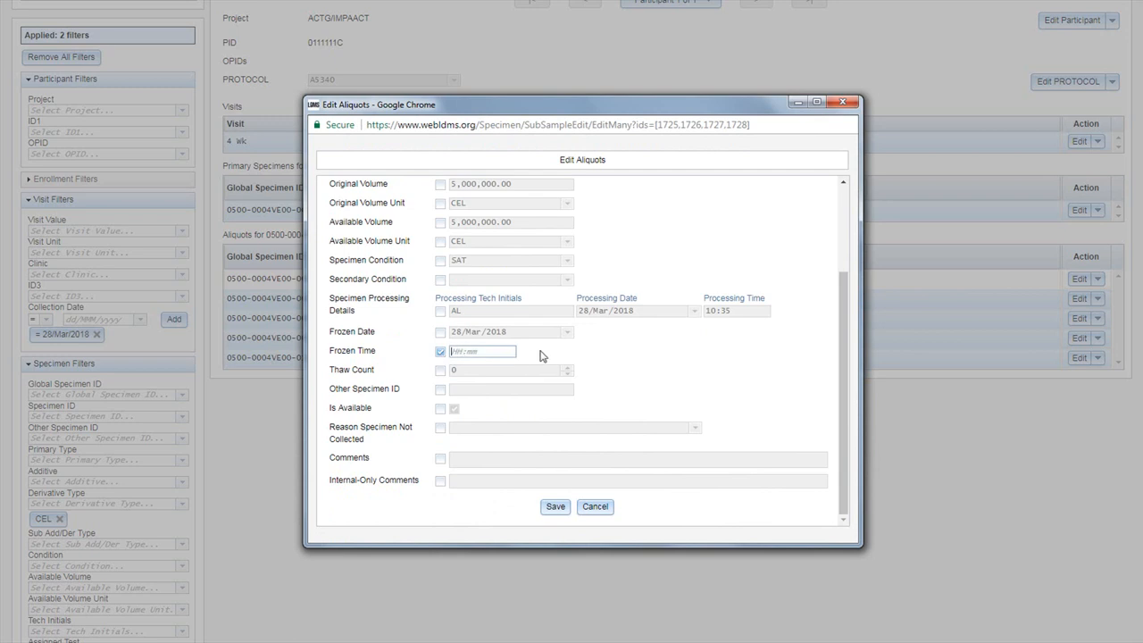
type("11:00")
left_click(555, 507)
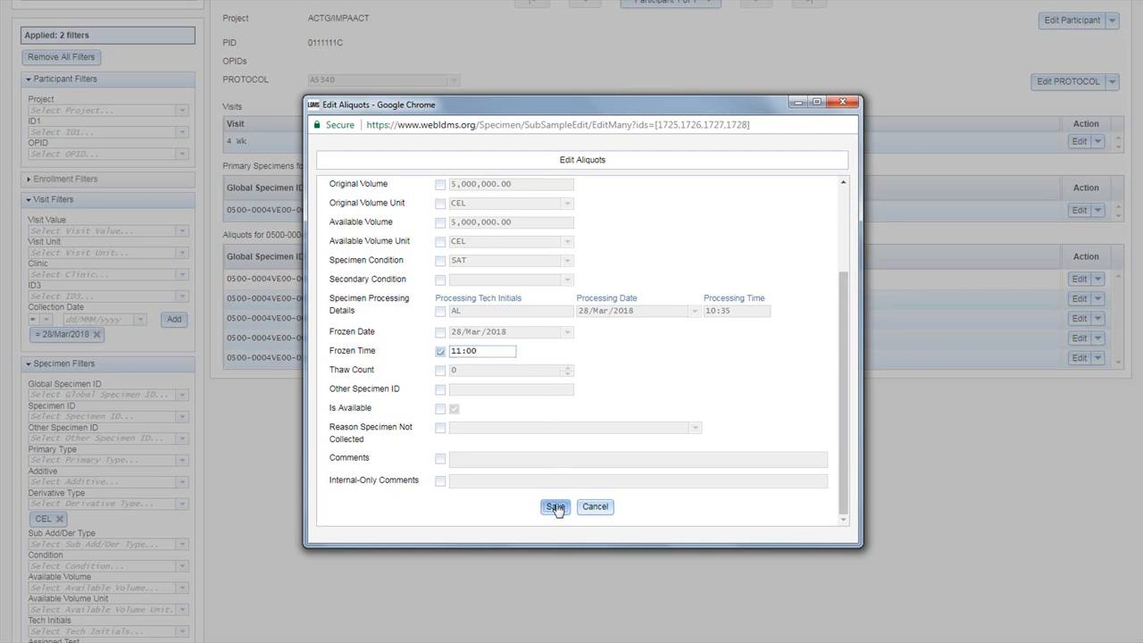